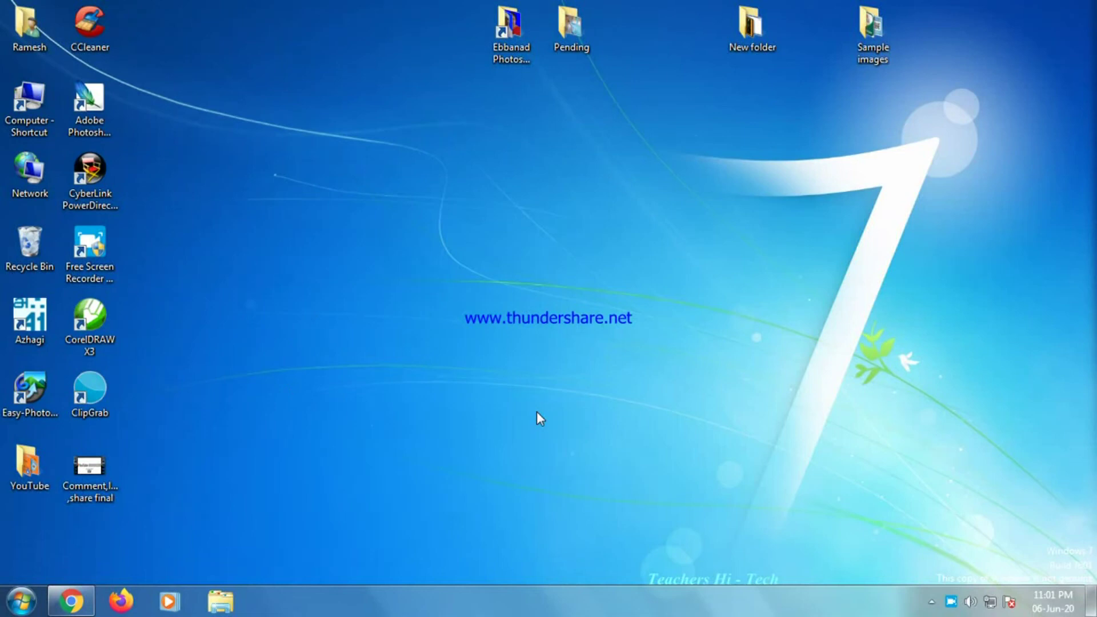
Search Google in Chrome for tnnhis2016 and open the ID Card Search - NHIS result.
click(71, 602)
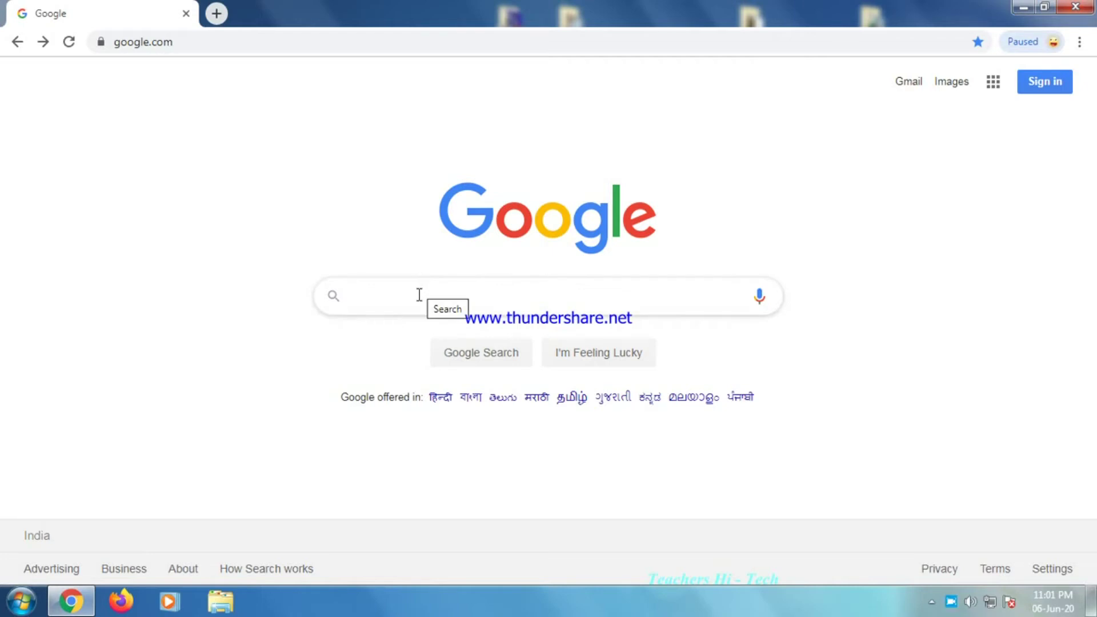
text(T)
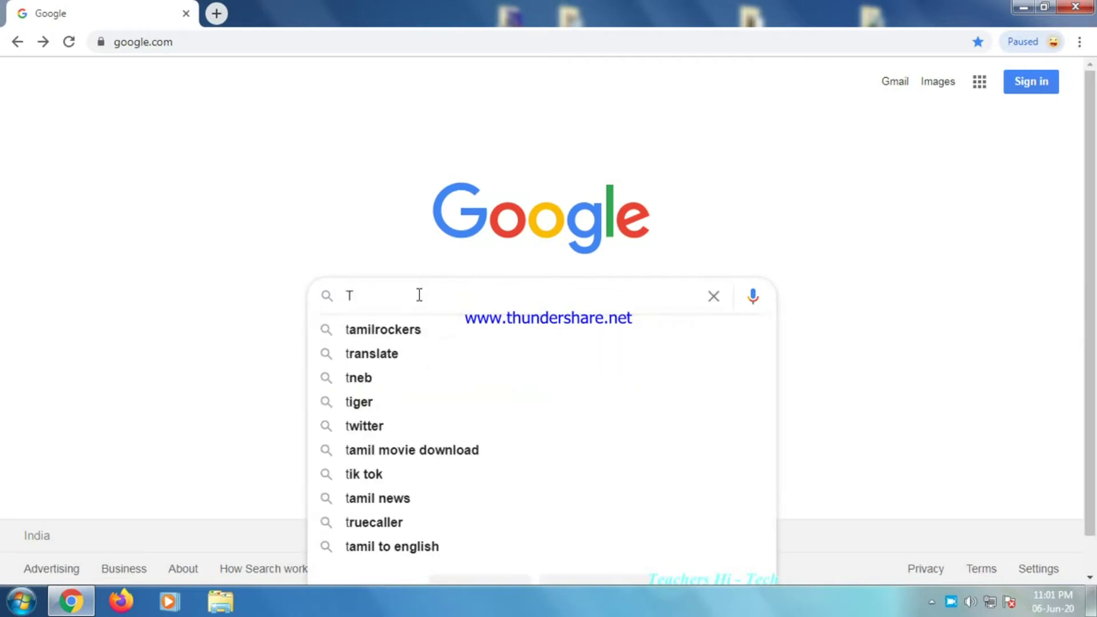
text(NNHI)
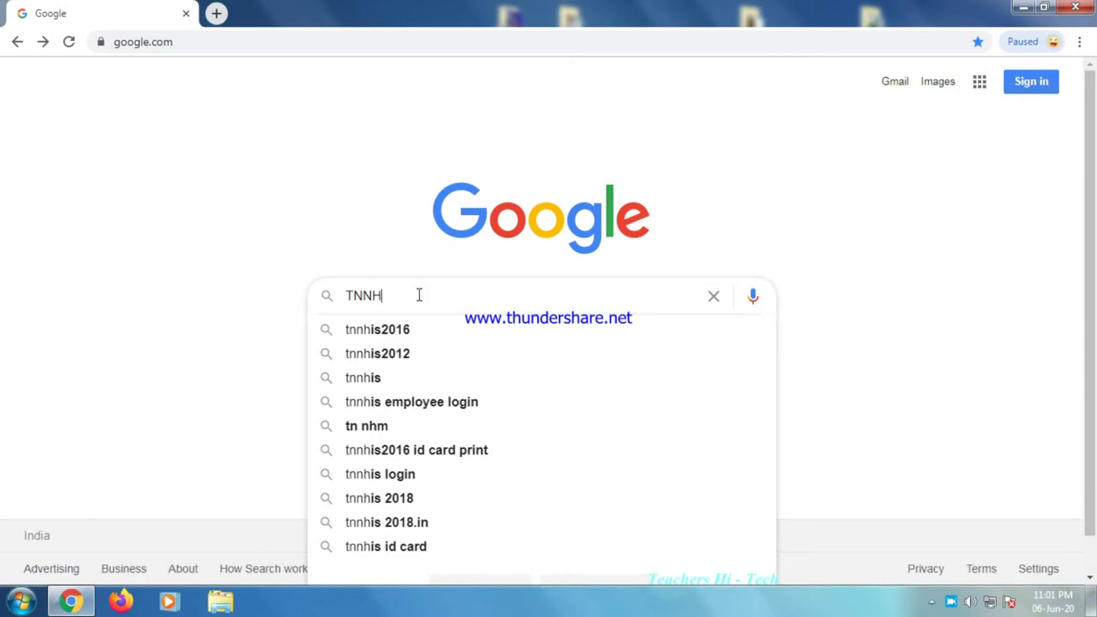
text(S)
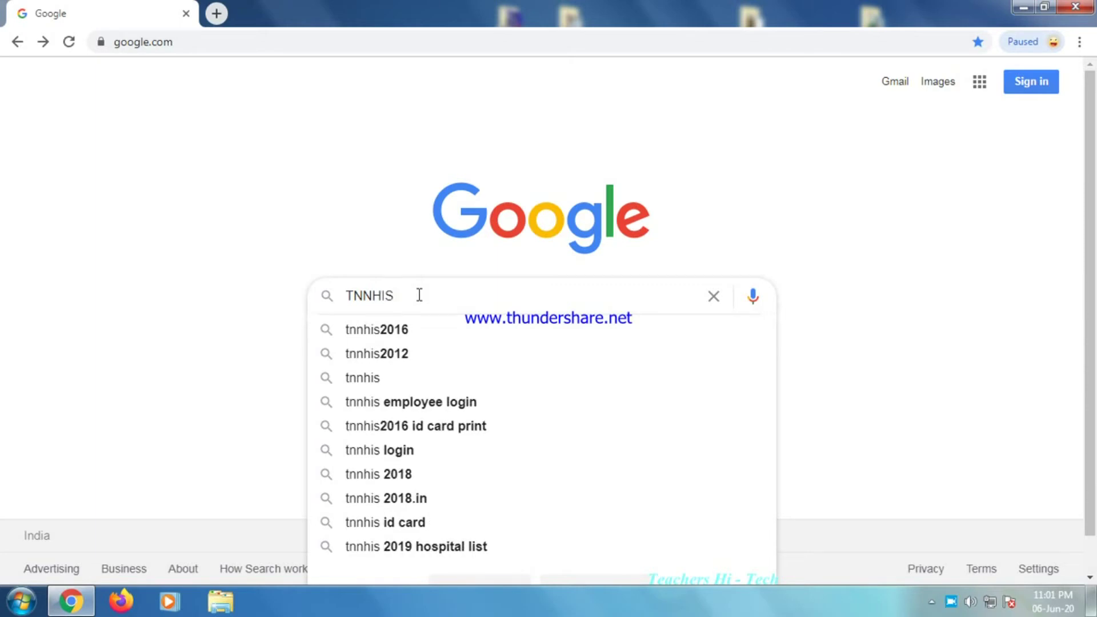
click(416, 334)
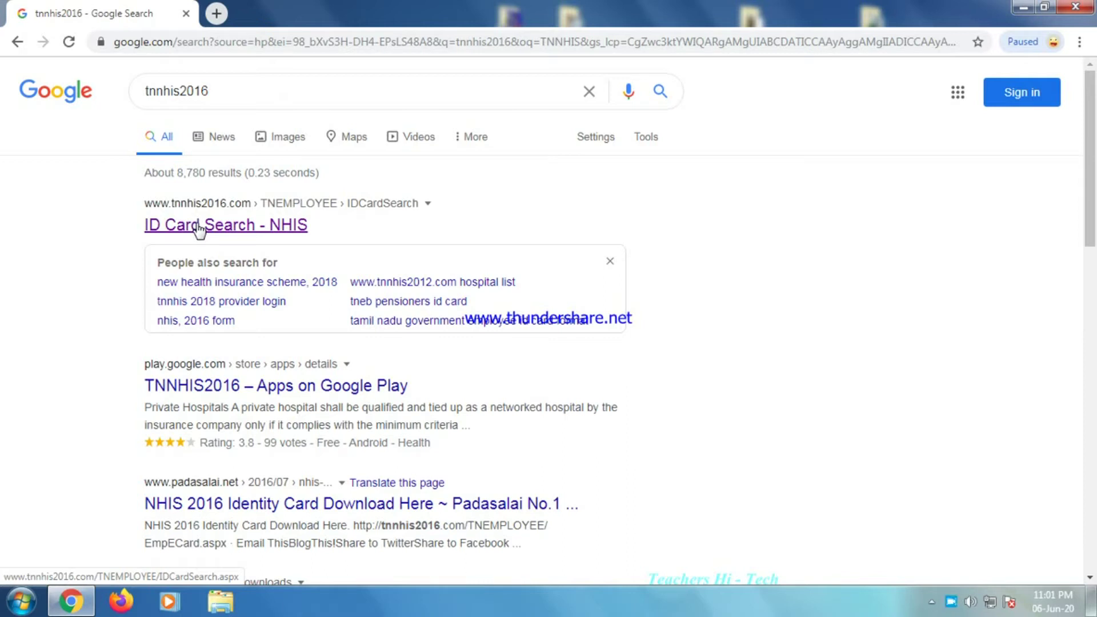
click(221, 227)
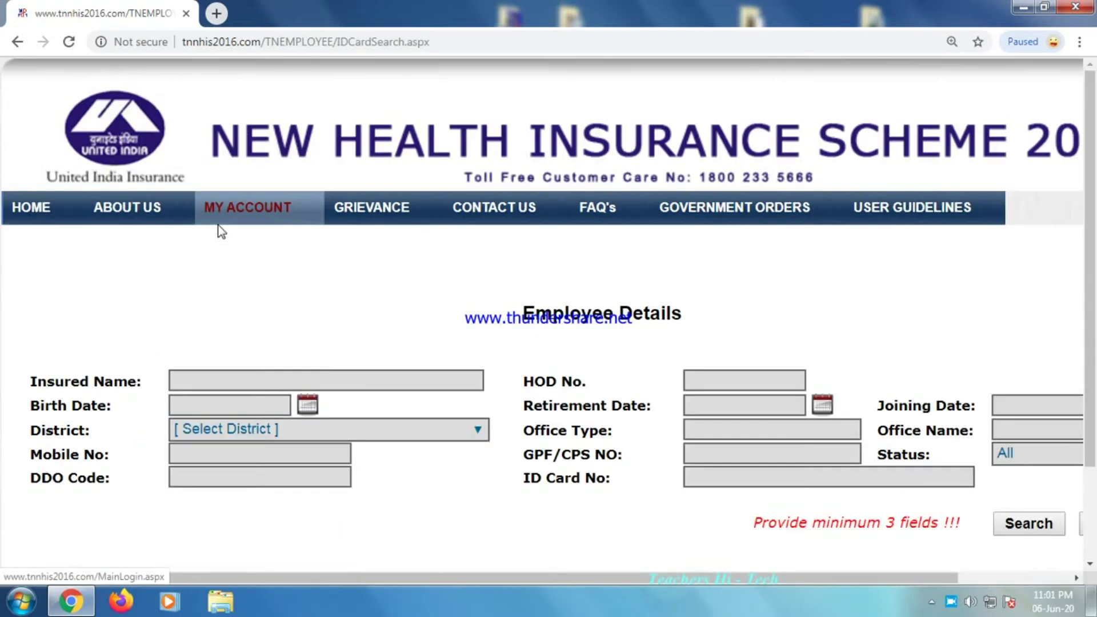
Examine the Employee Details search form, including all its fields, the minimum-fields note and the search options.
key(ctrl+minus)
key(ctrl+minus)
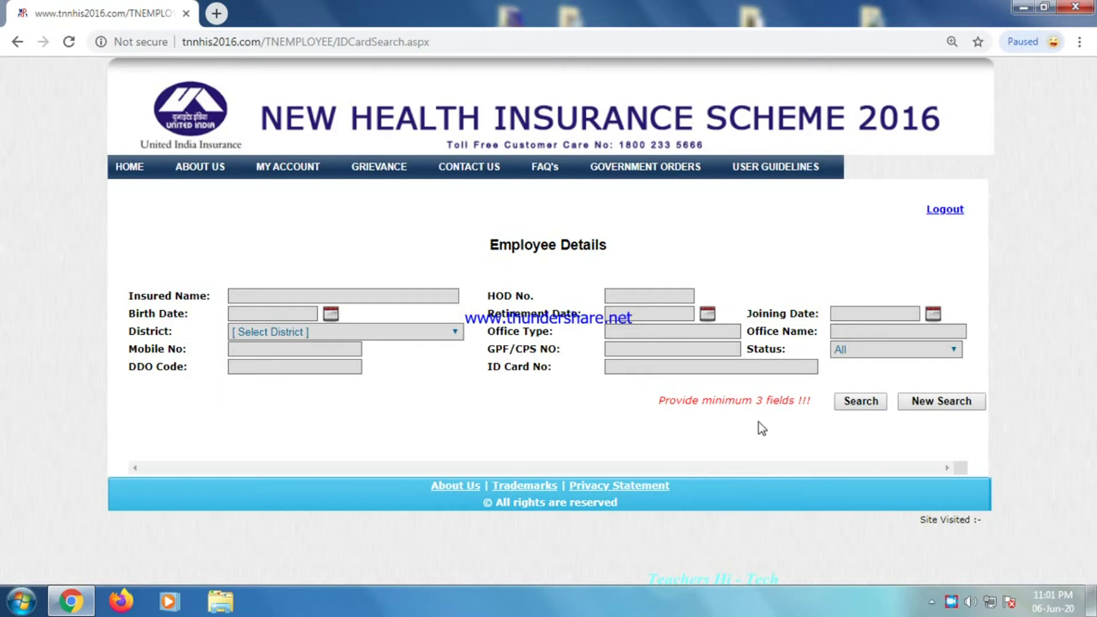
key(ctrl+plus)
key(ctrl+plus)
key(ctrl+plus)
scroll(800, 463, down, 2)
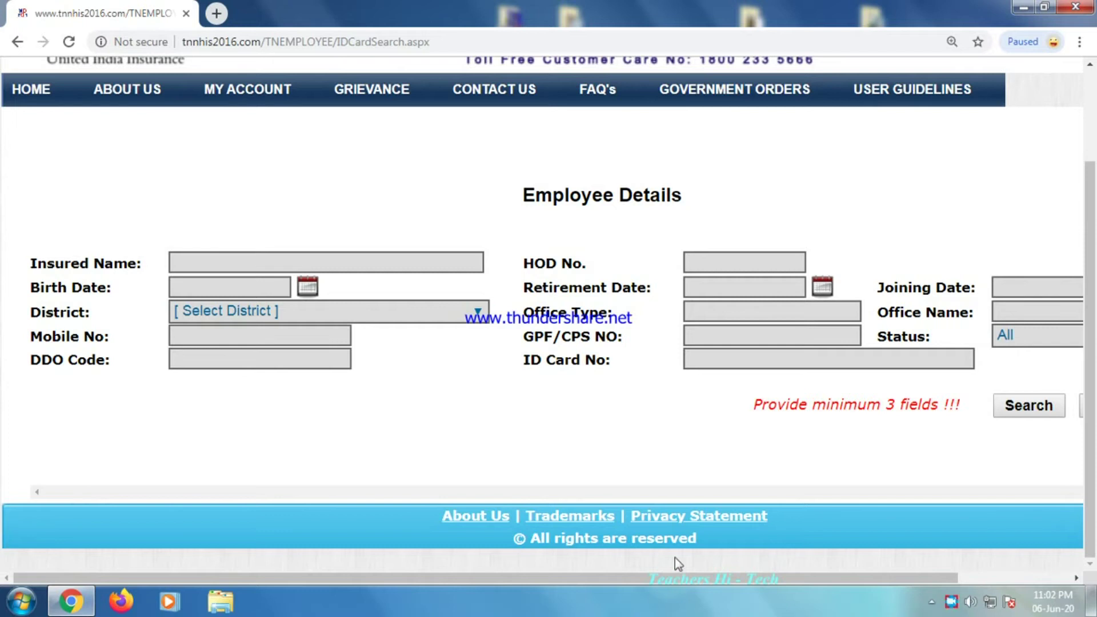
drag(643, 581, 584, 582)
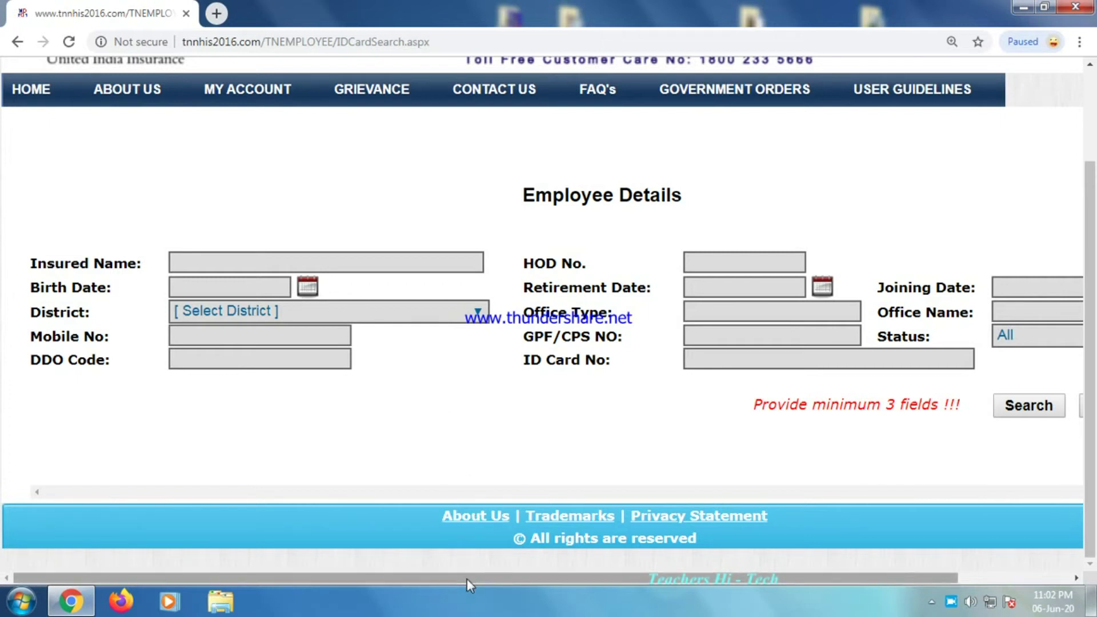
drag(468, 584, 580, 584)
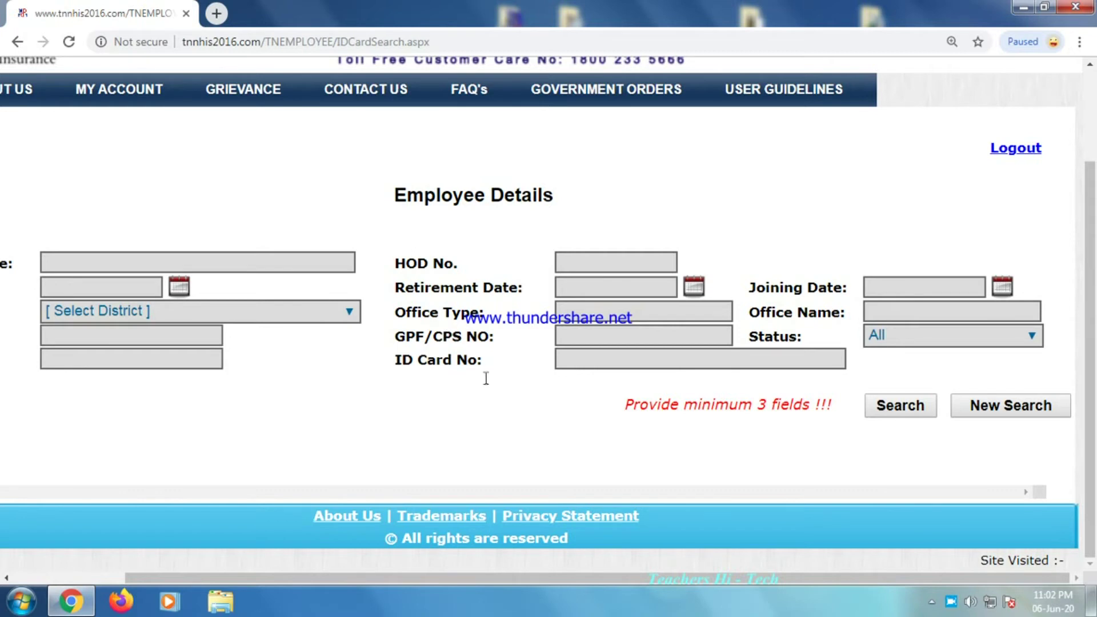
mouse_move(666, 583)
mouse_down()
mouse_move(557, 585)
mouse_move(685, 585)
mouse_up()
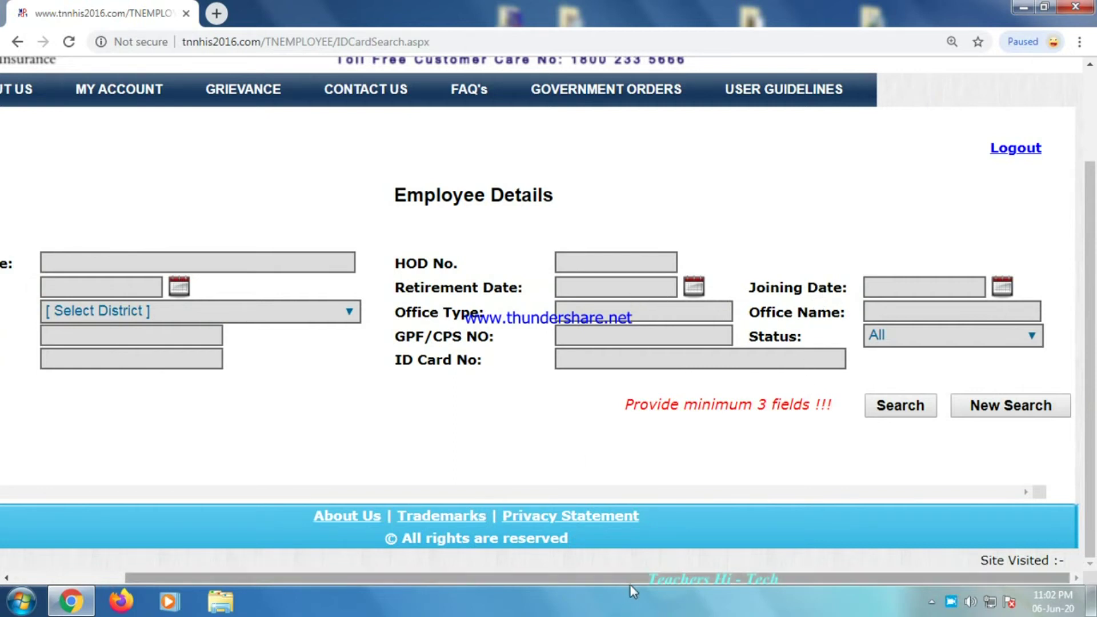
drag(611, 579, 500, 587)
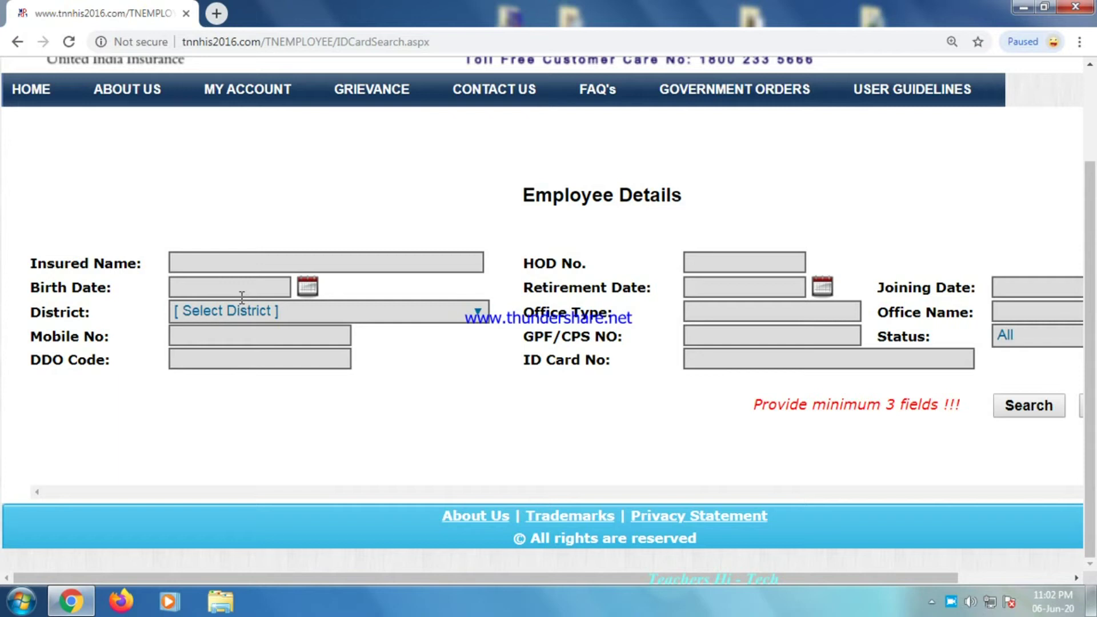
drag(715, 584, 643, 588)
Pick the employee's date of birth from the calendar of the Birth Date field.
click(310, 289)
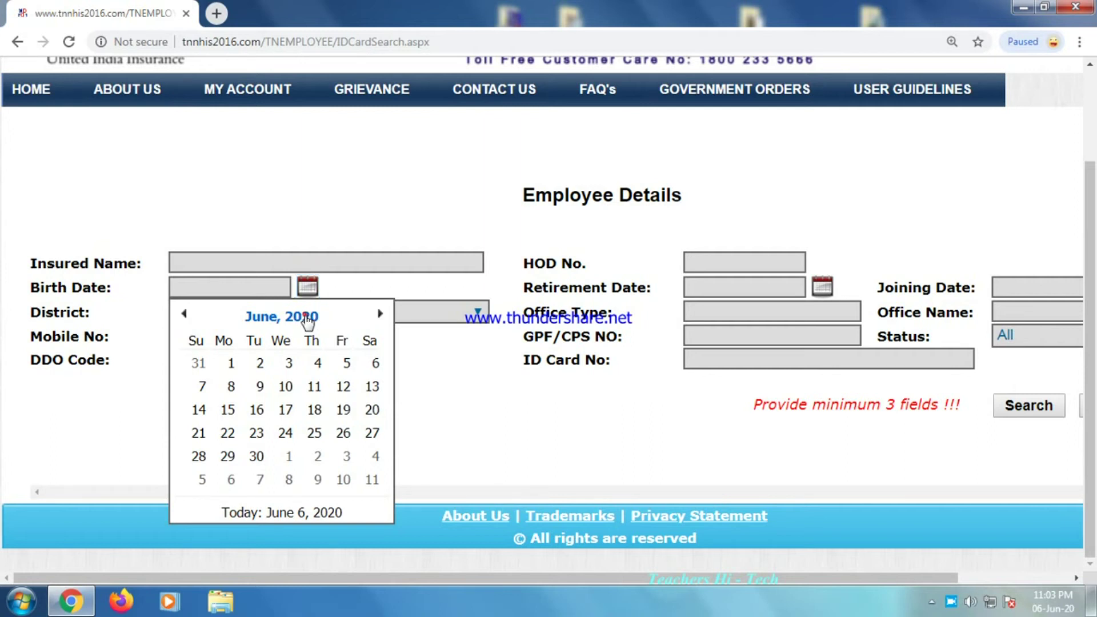
click(307, 320)
click(278, 319)
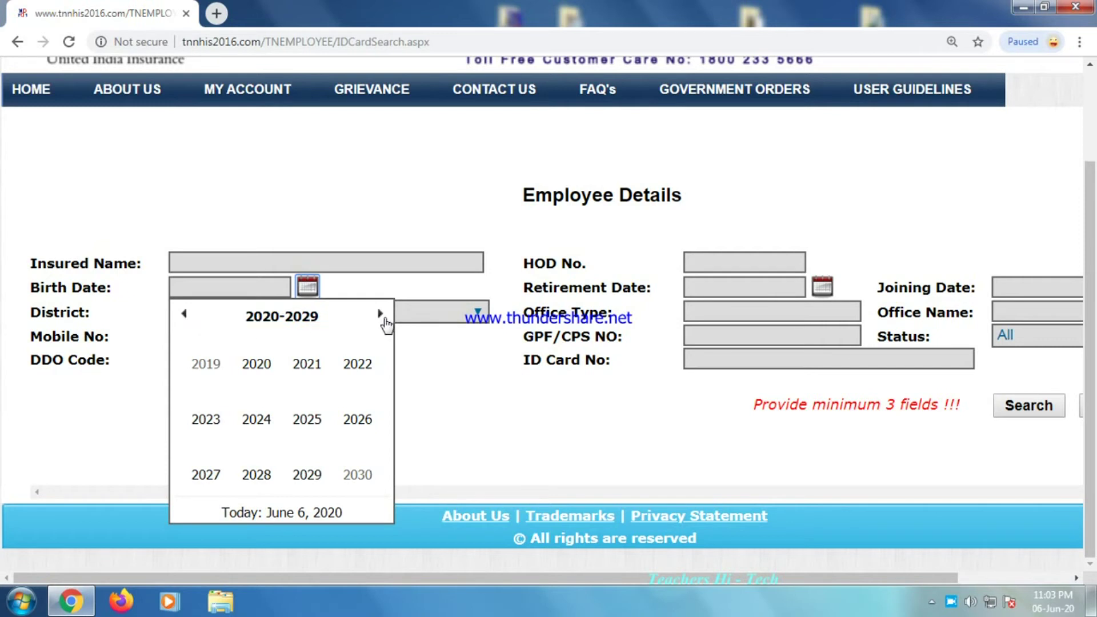
click(185, 316)
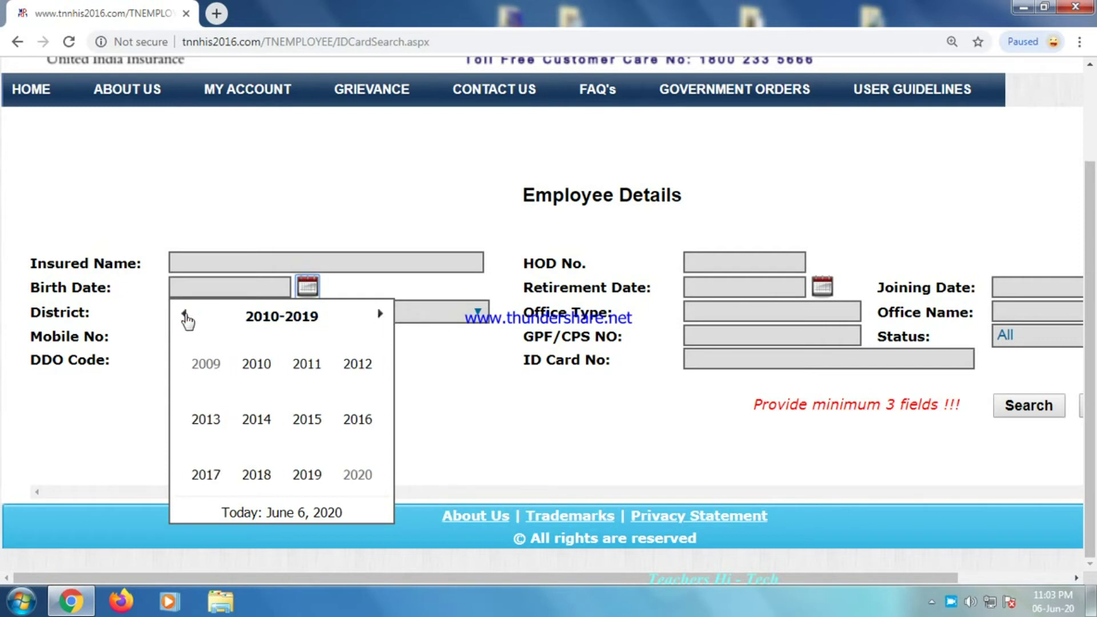
click(185, 316)
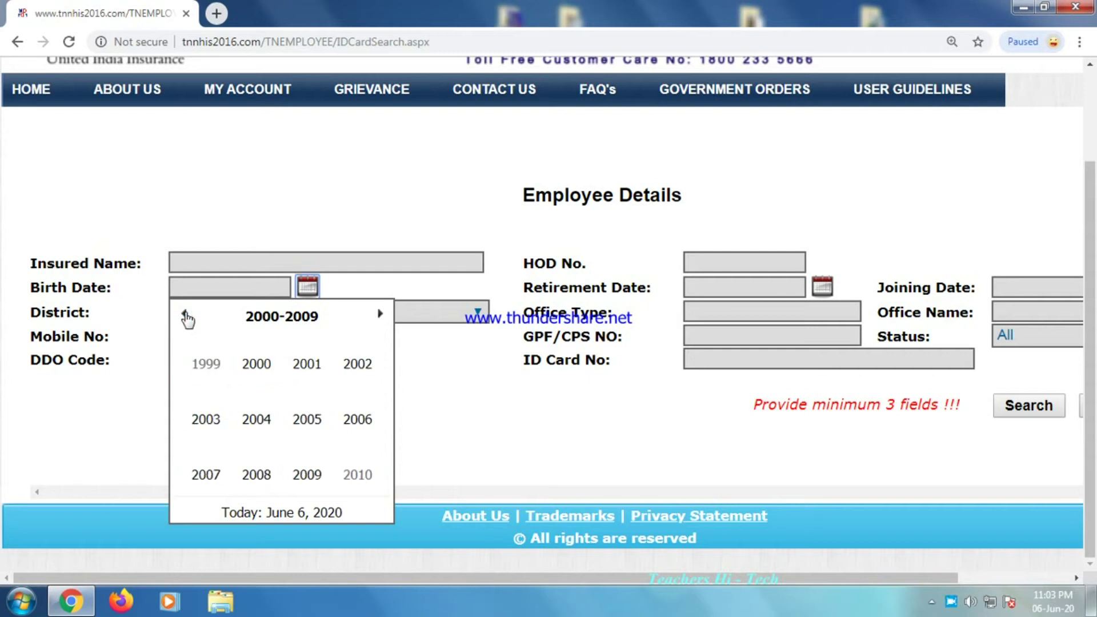
click(185, 316)
click(185, 315)
click(255, 363)
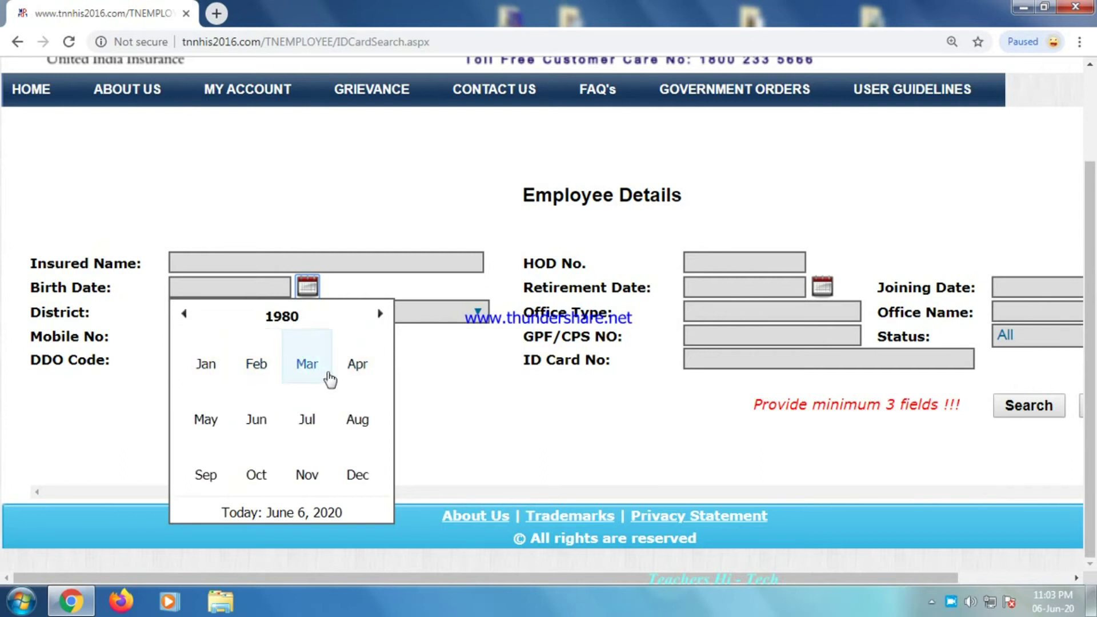
click(218, 372)
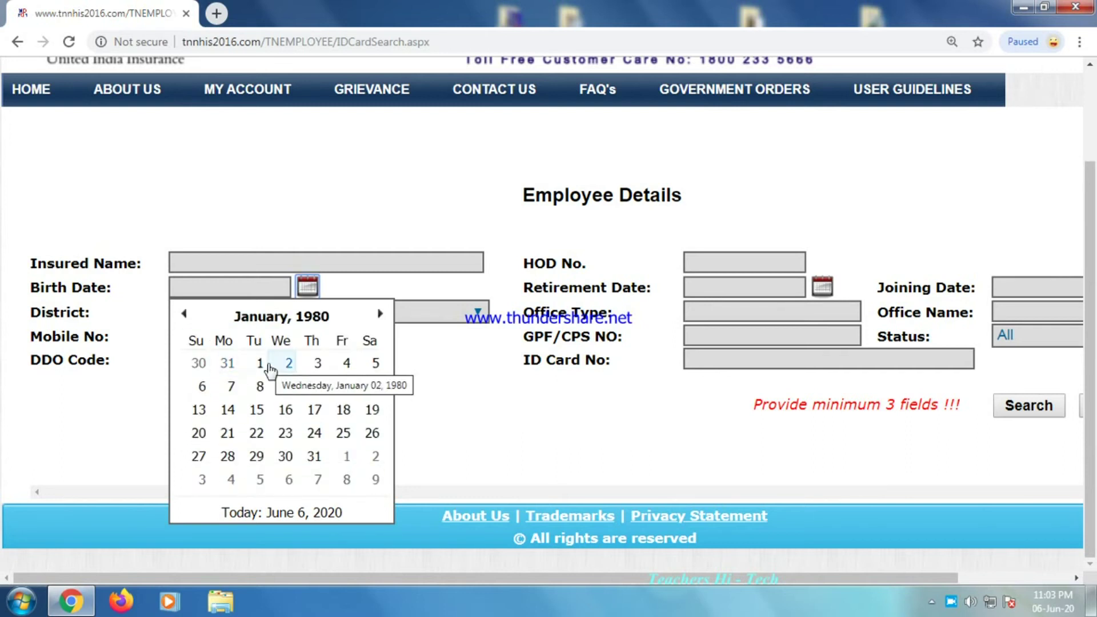
click(261, 363)
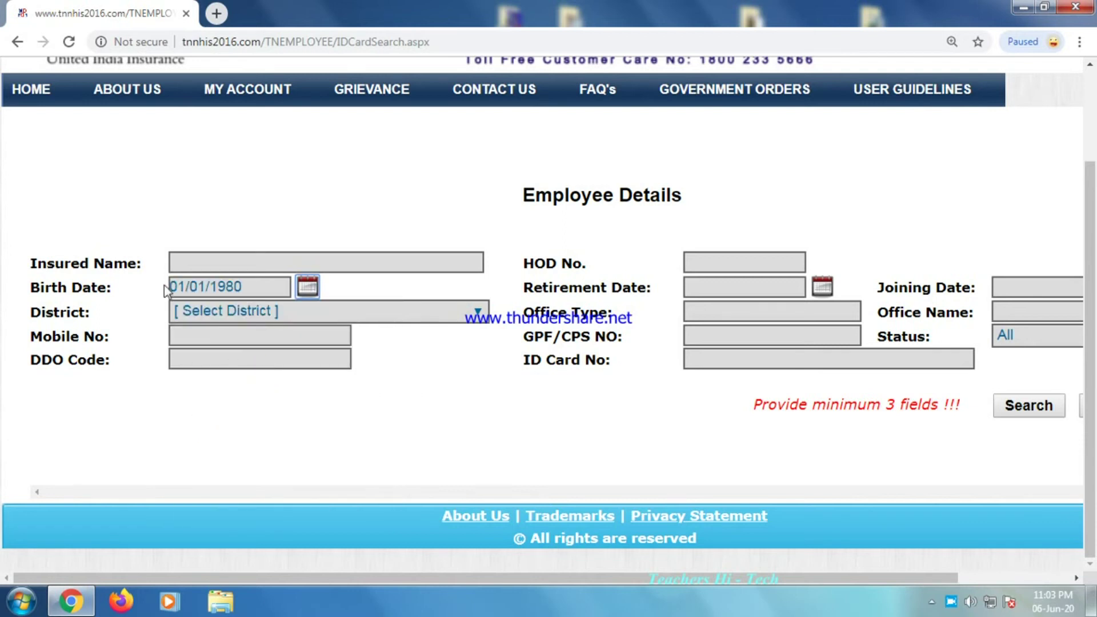
click(337, 490)
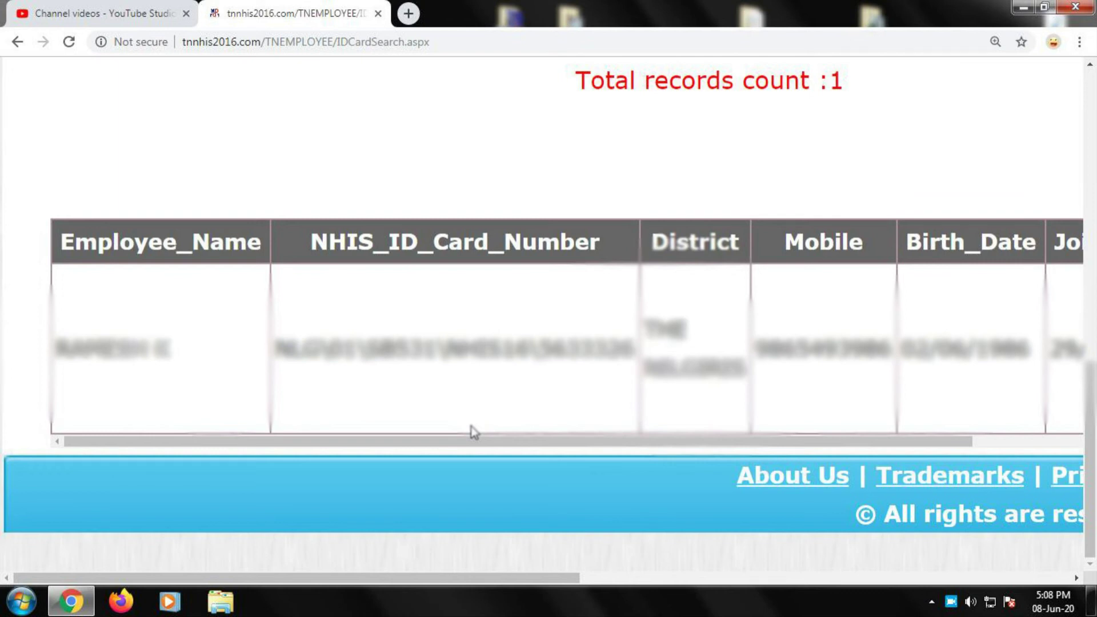
Examine the employee record in the search results across all columns, from the joining date to the employee number and DDO details.
scroll(473, 433, right, 5)
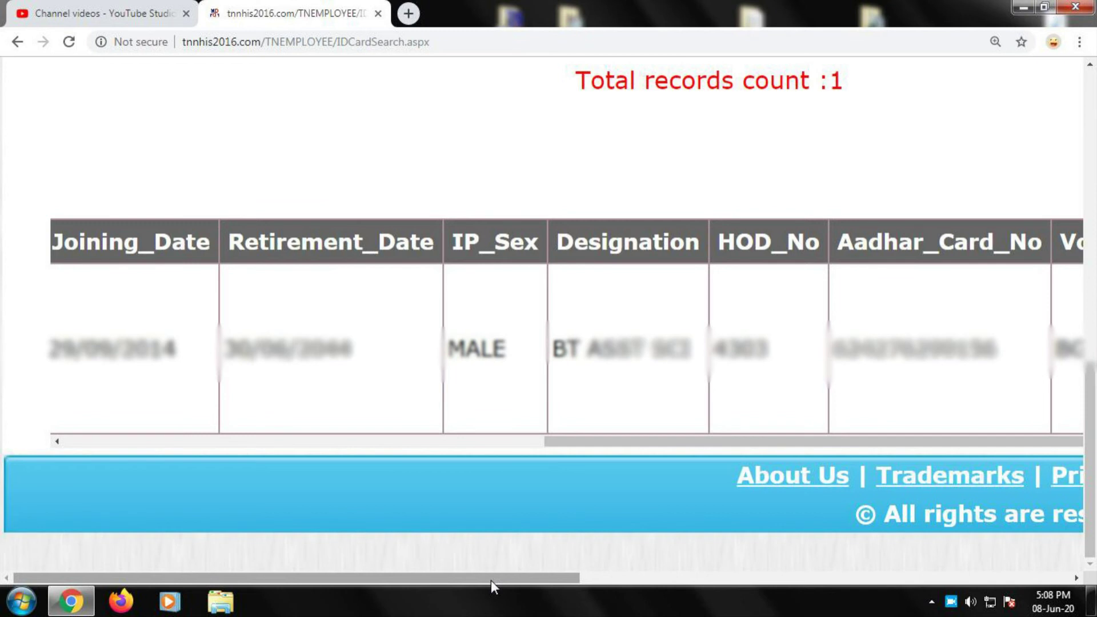
drag(492, 578, 980, 578)
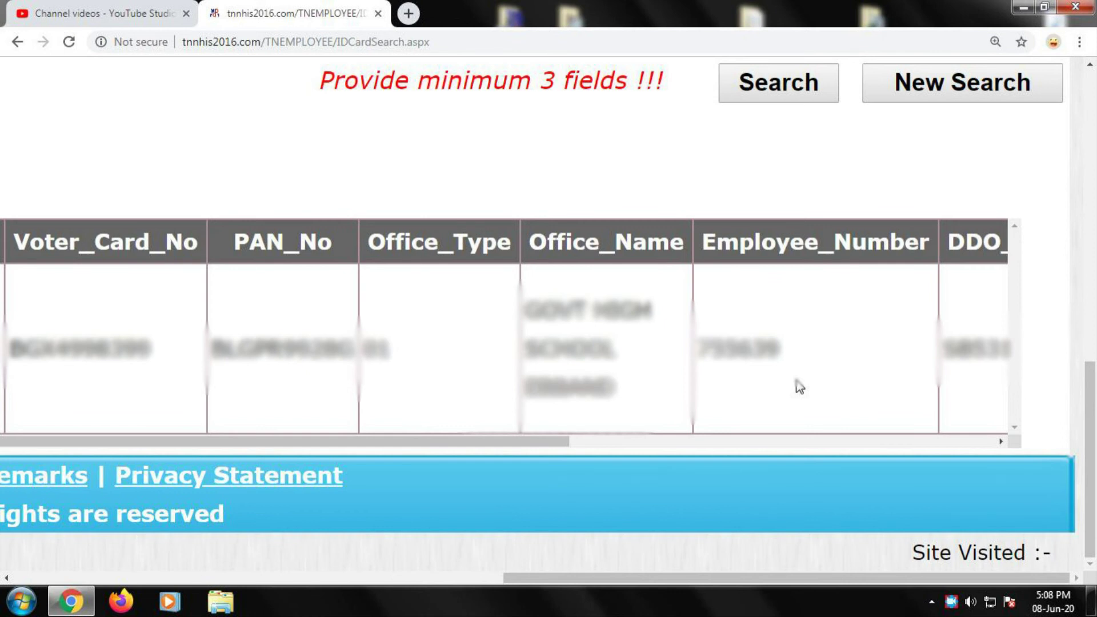
scroll(800, 387, right, 10)
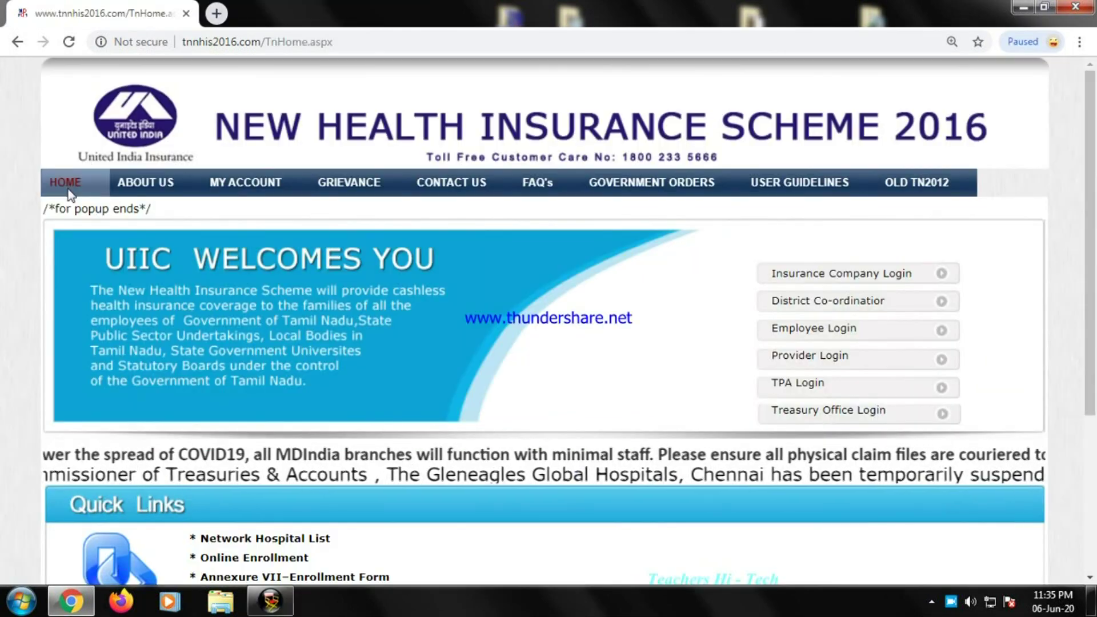
Open the E-Card employee login page from the Quick Links on the scheme's home page.
scroll(163, 272, down, 4)
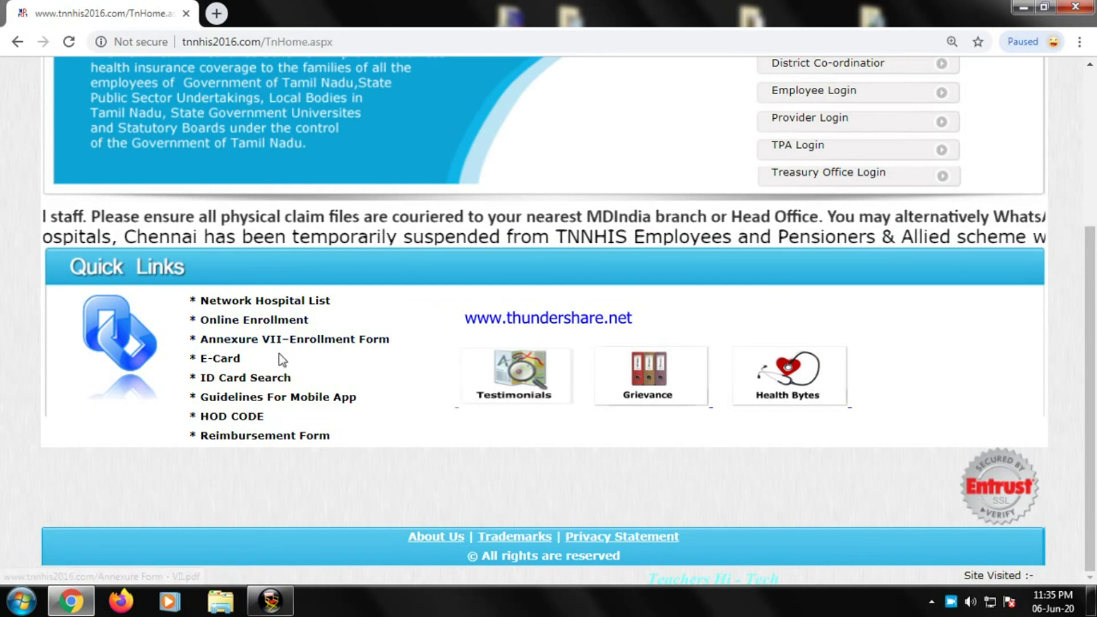
click(220, 359)
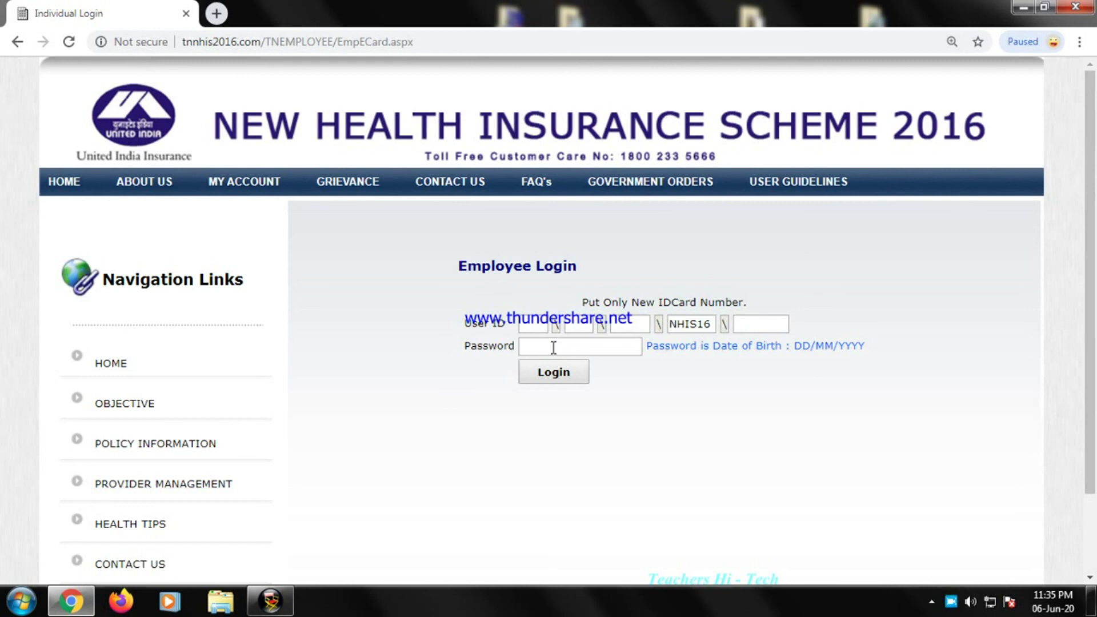
scroll(554, 347, down, 3)
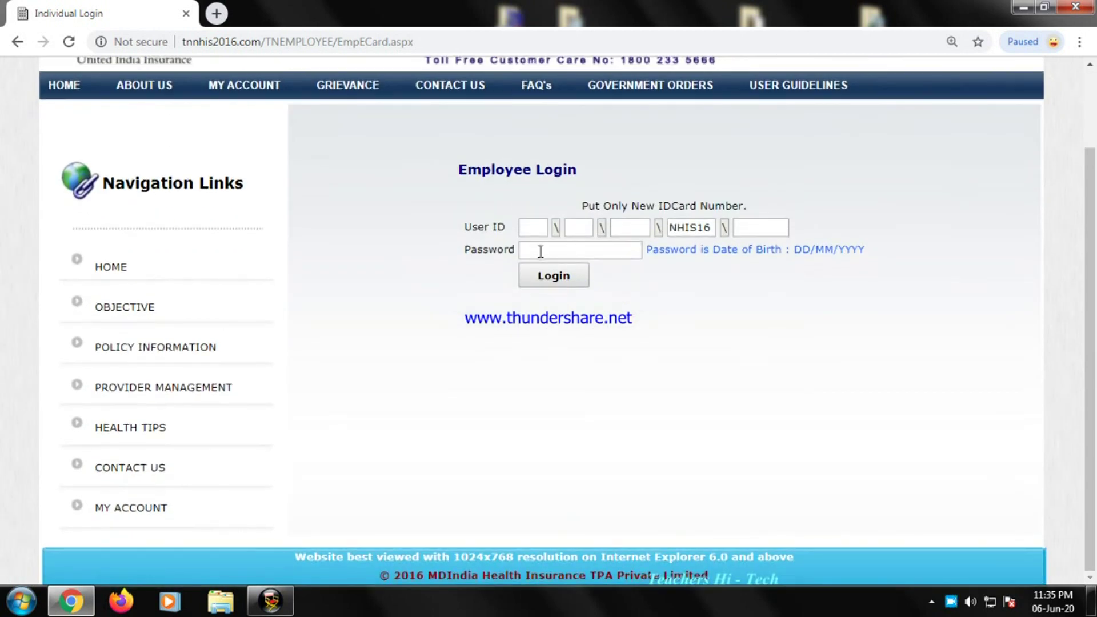